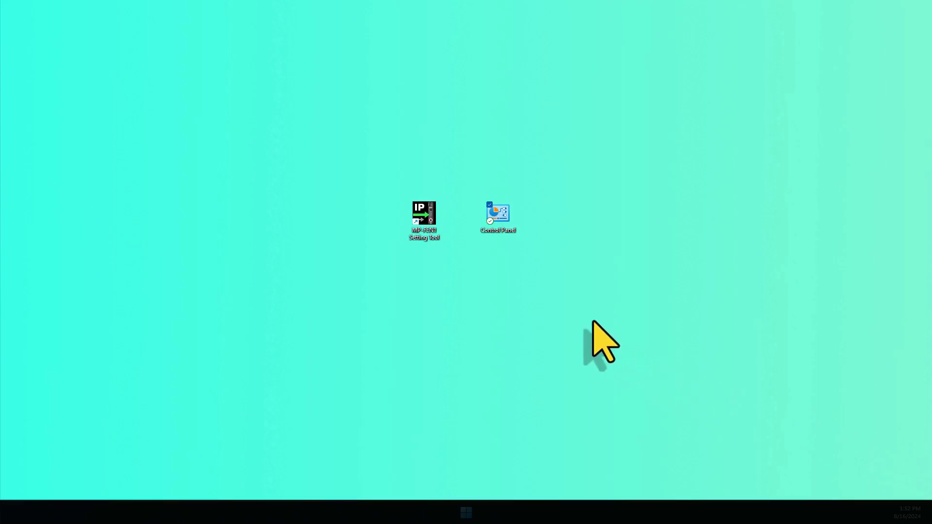
- Open the Ethernet adapter's IPv4 properties via Network and Sharing Center
right_click(496, 219)
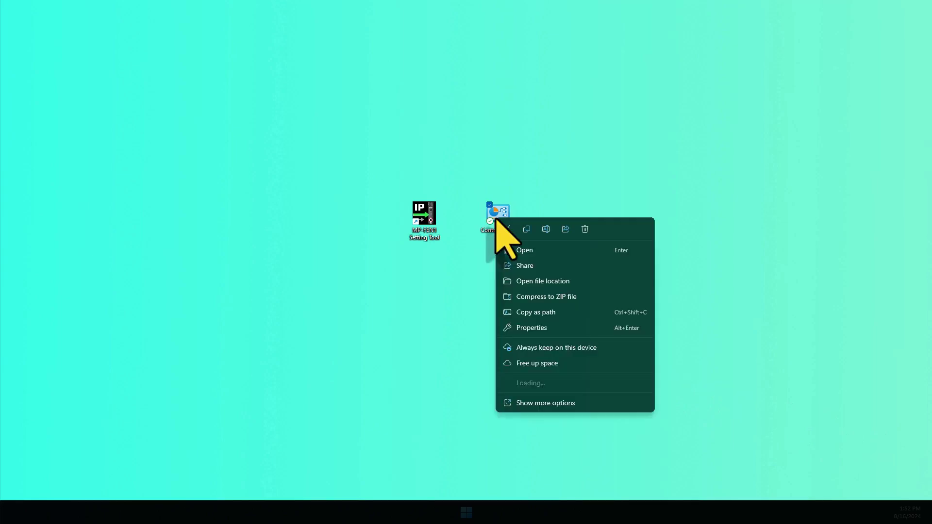
click(529, 252)
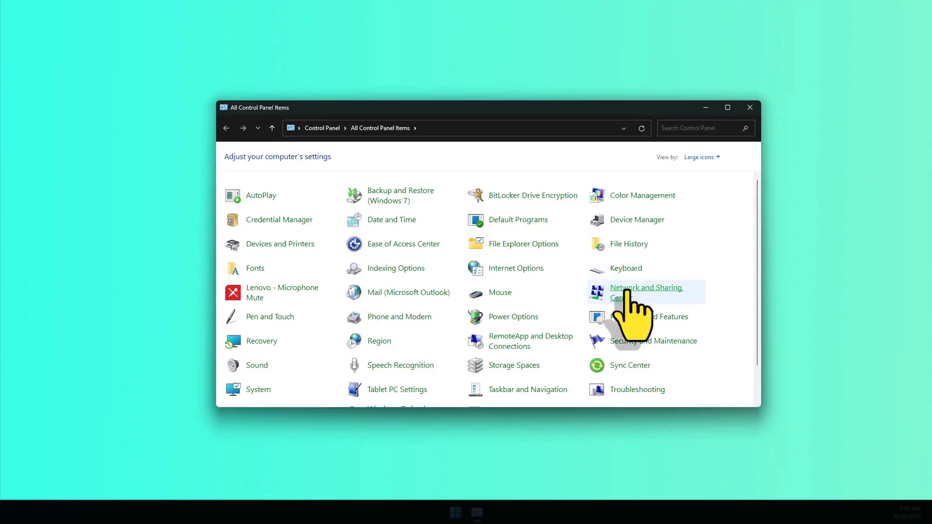
click(625, 289)
click(261, 169)
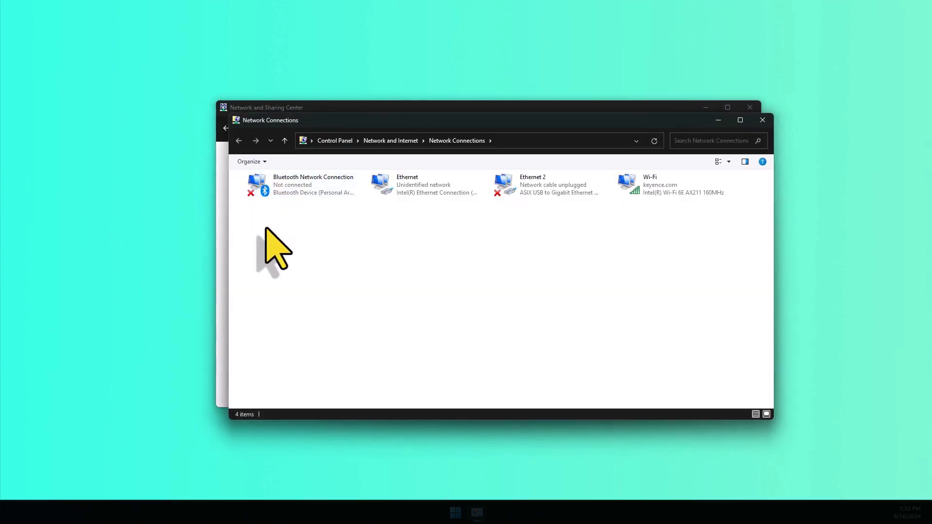
click(415, 191)
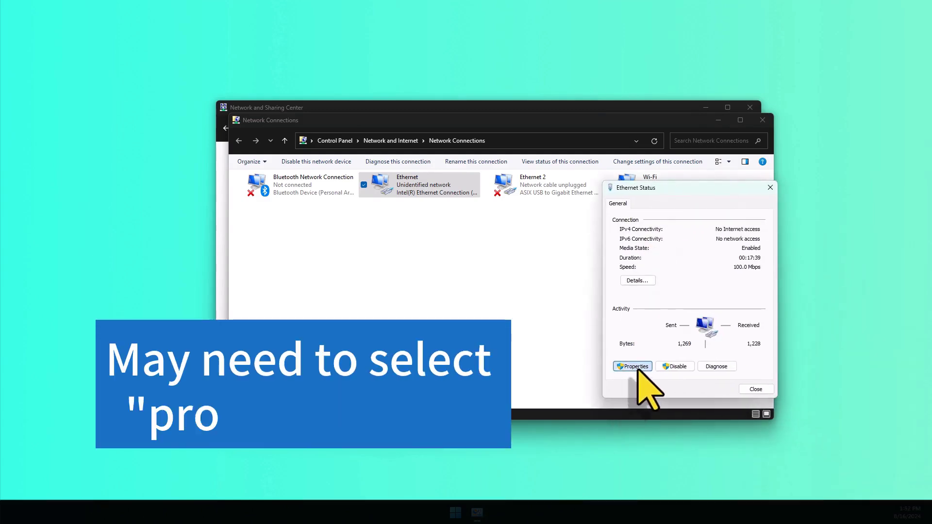
click(633, 366)
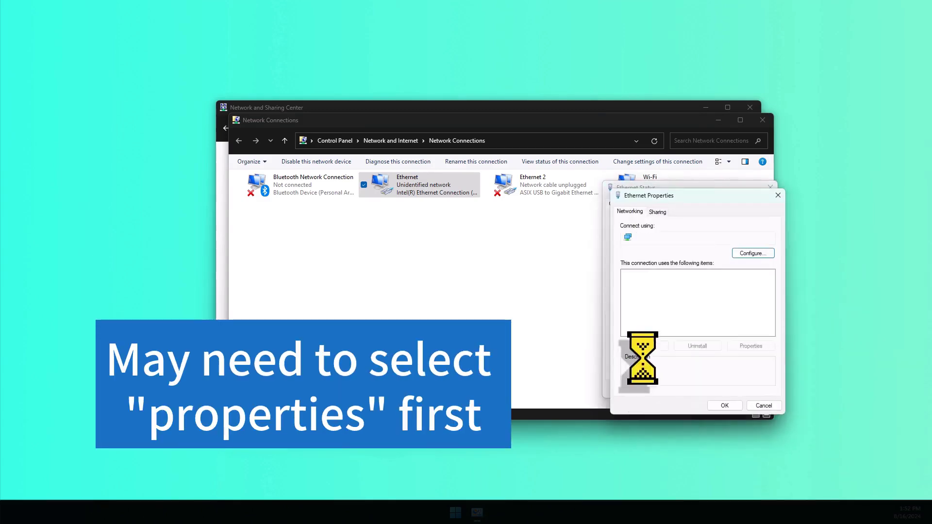
click(681, 307)
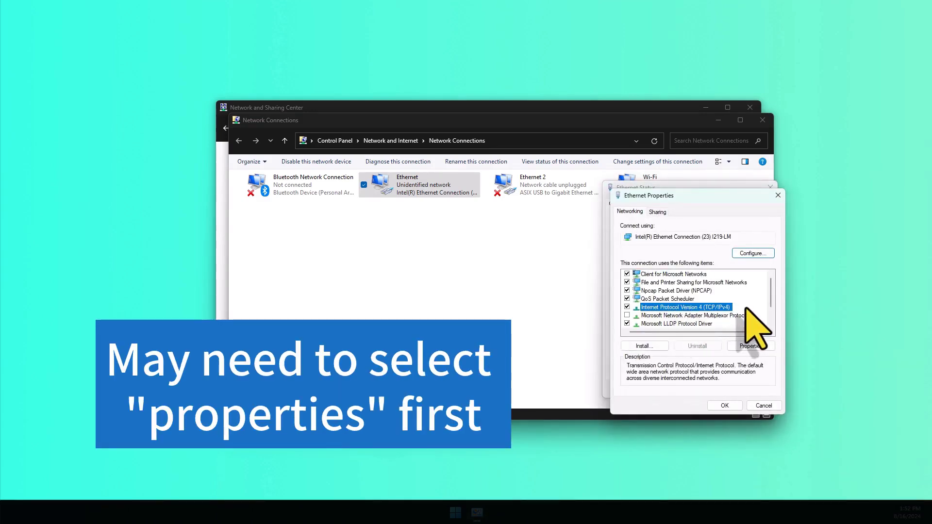
double_click(725, 307)
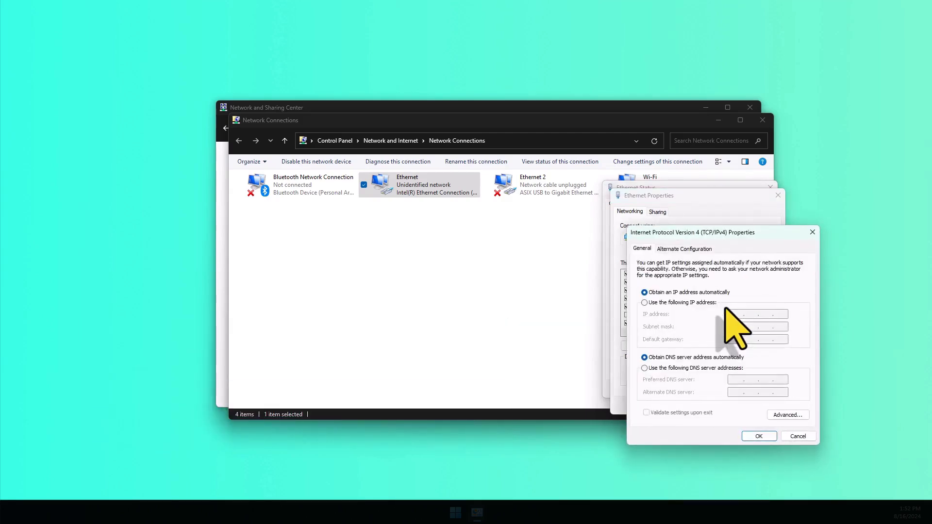
- Set Ethernet to static IP 192.168.100.2, mask 255.255.255.0, and close the adapter windows
click(644, 302)
click(735, 314)
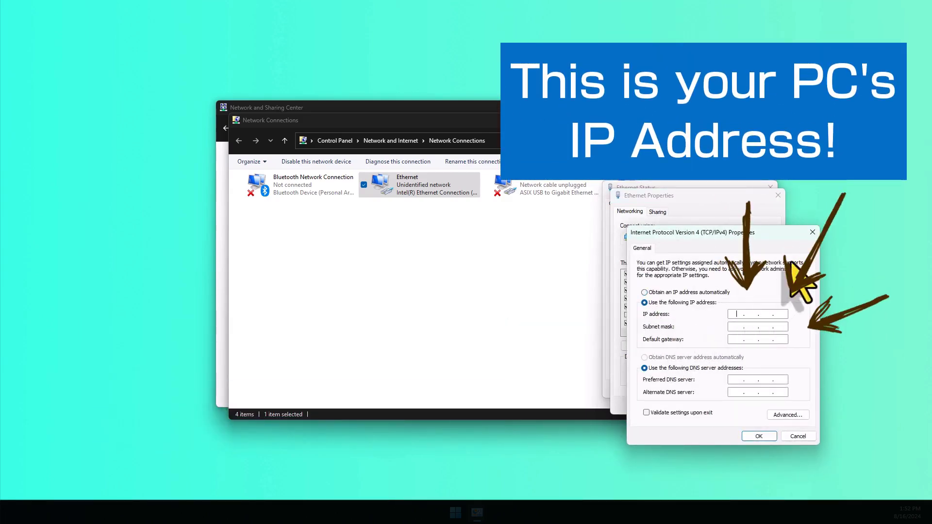
text(192 . 168 . 100 . 2)
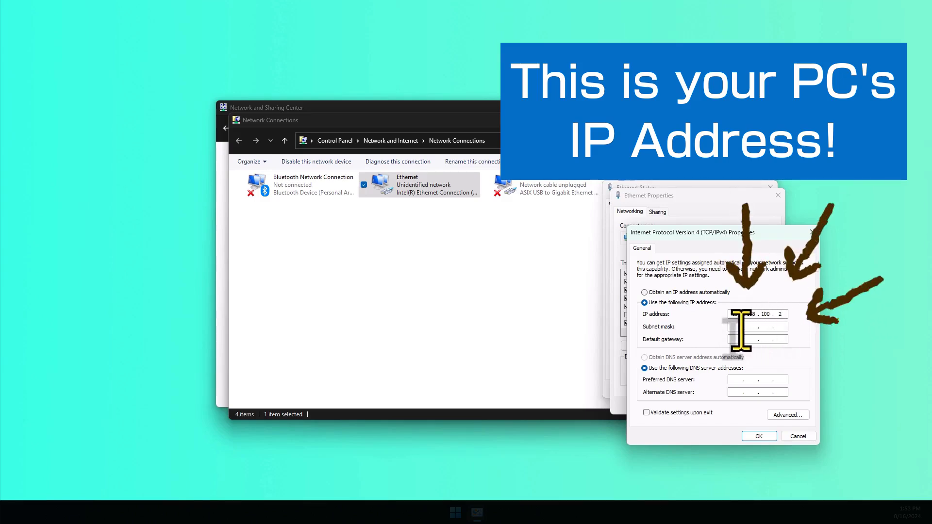
click(740, 327)
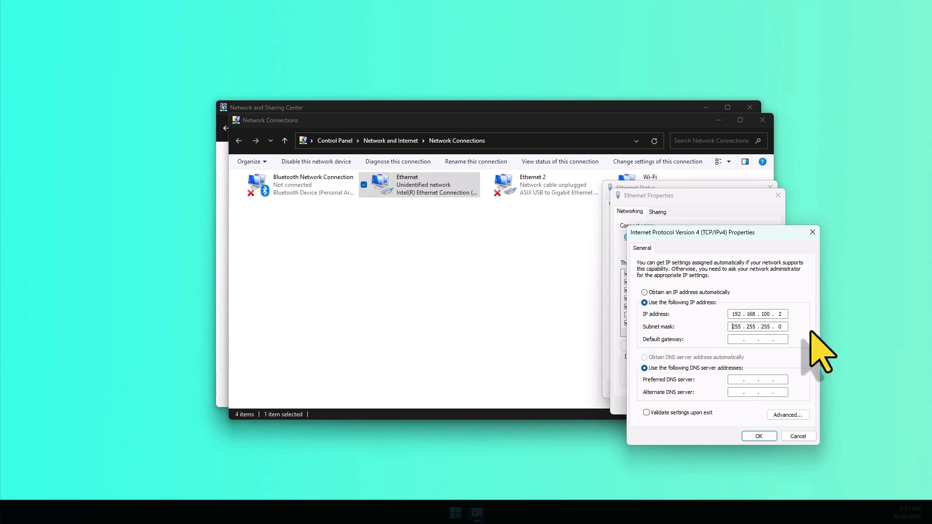
click(759, 435)
click(726, 406)
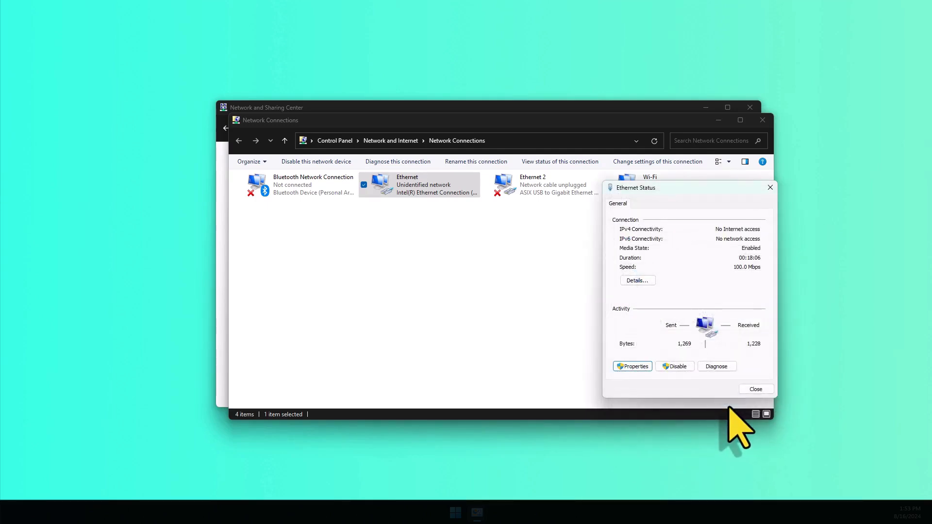
click(753, 387)
click(763, 119)
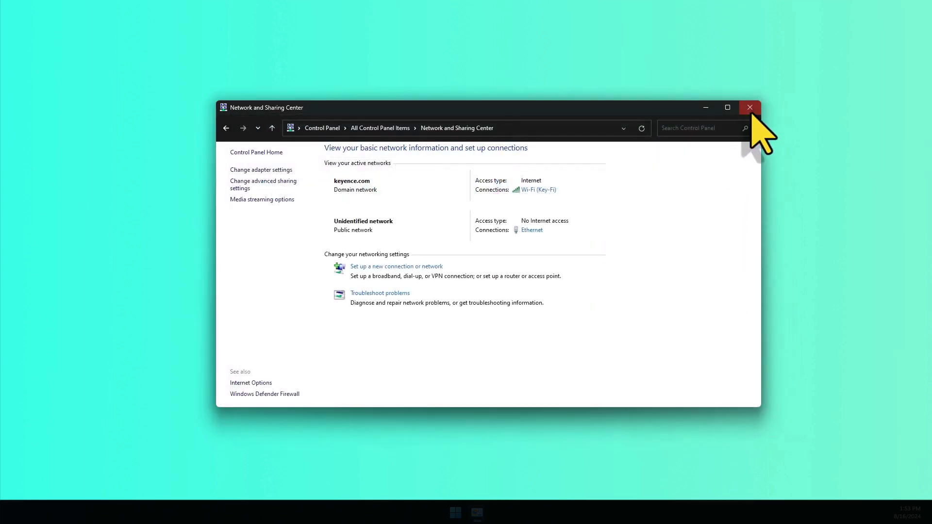
- Close the Network and Sharing Center window
click(750, 108)
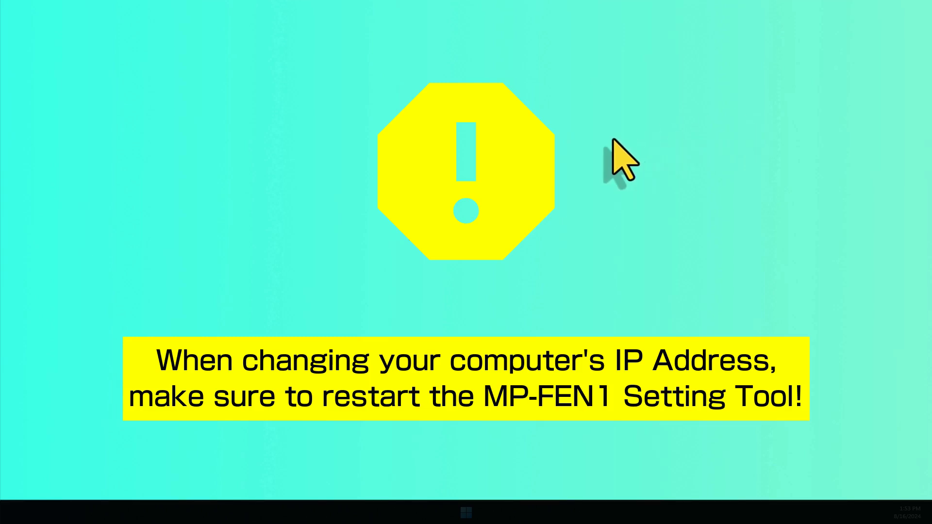
- Launch MP-FEN1 Setting Tool and search for devices on Ethernet 192.168.100.2
right_click(429, 217)
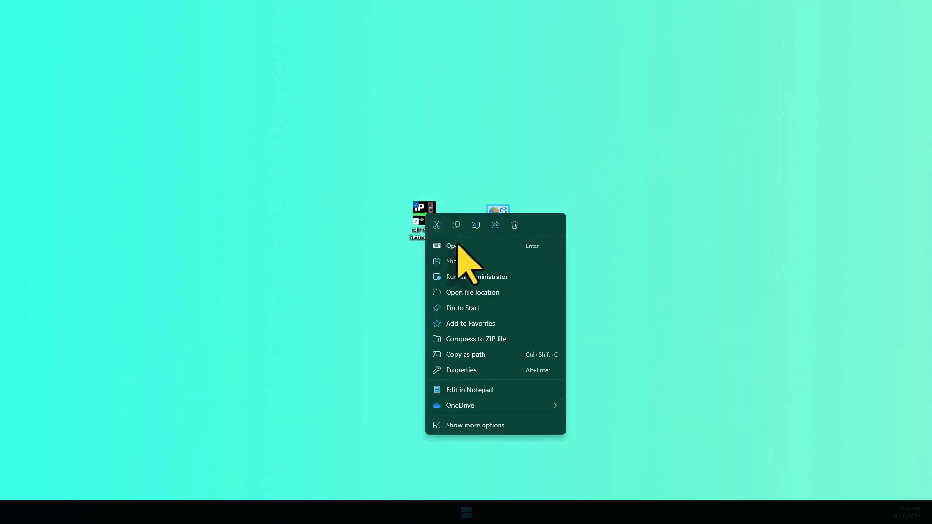
click(453, 245)
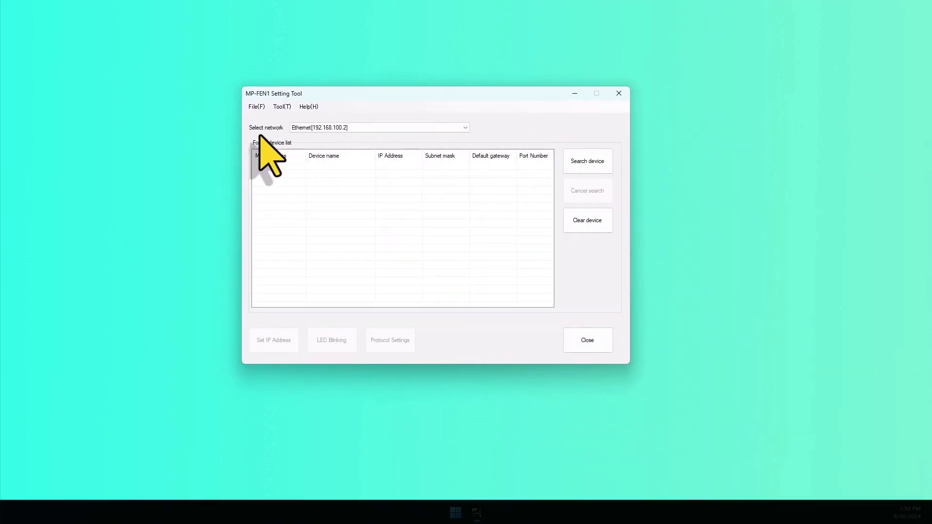
click(386, 128)
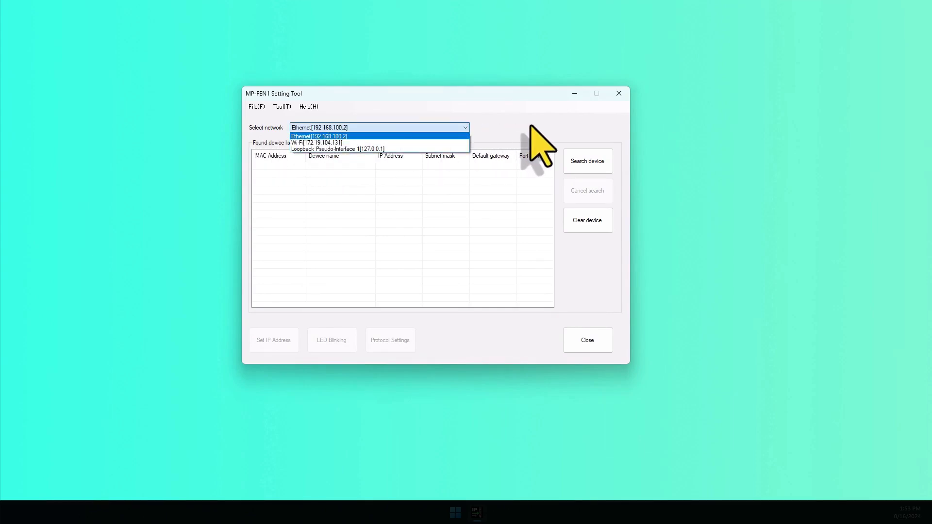
click(443, 137)
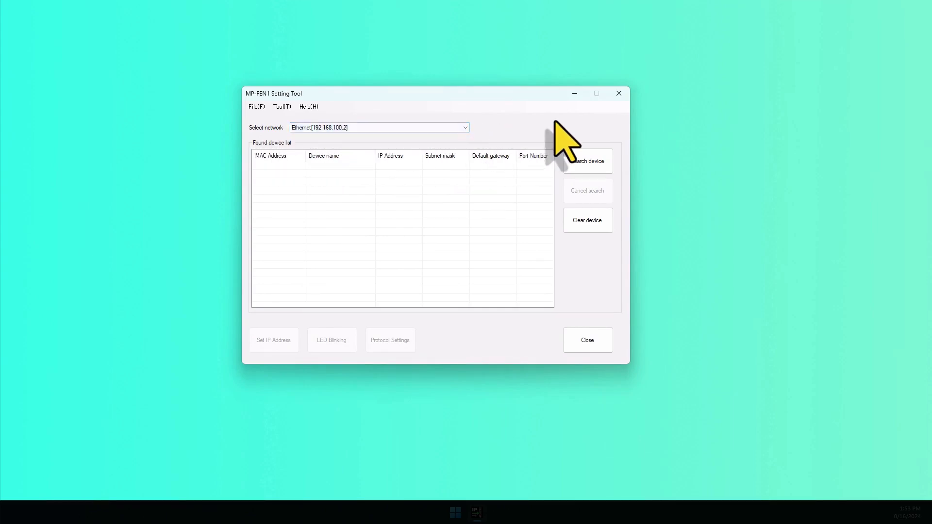
click(588, 162)
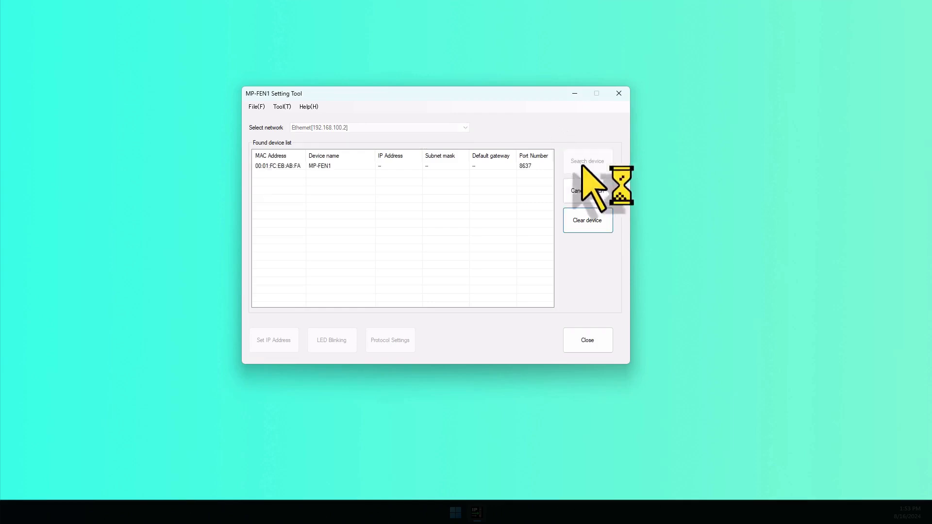
- Change the found module's IP address to 192.168.100.1 with mask 255.255.255.0
click(346, 167)
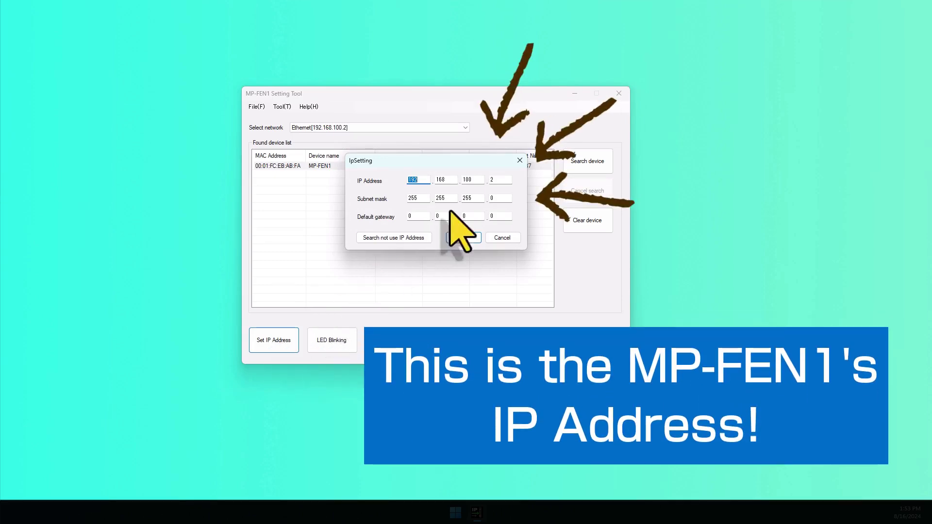
click(498, 180)
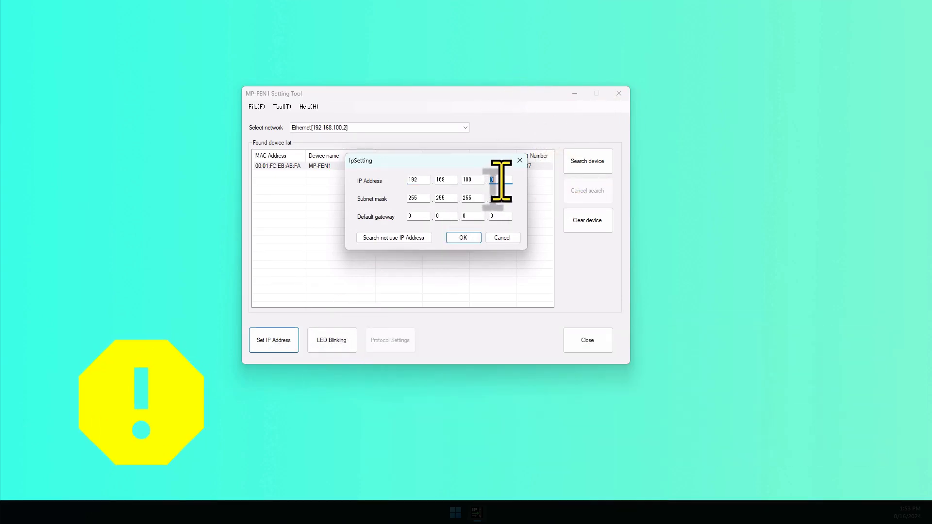
key(BackSpace)
text(1)
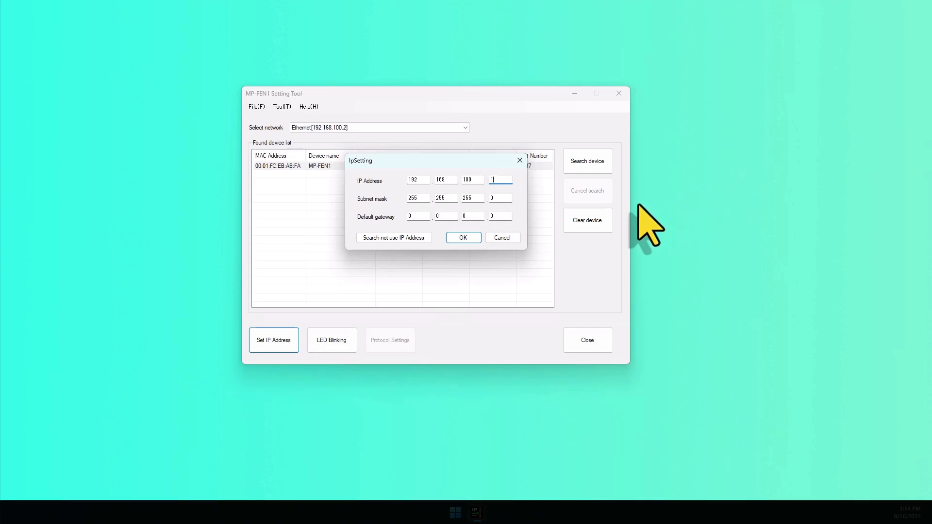
click(456, 240)
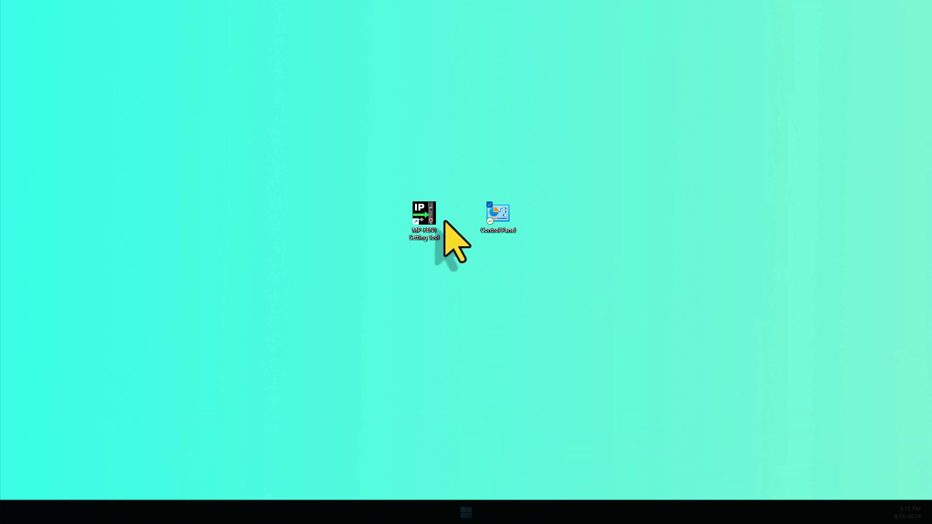
- Relaunch the Setting Tool and compare its Ethernet and Wi-Fi network choices
double_click(418, 213)
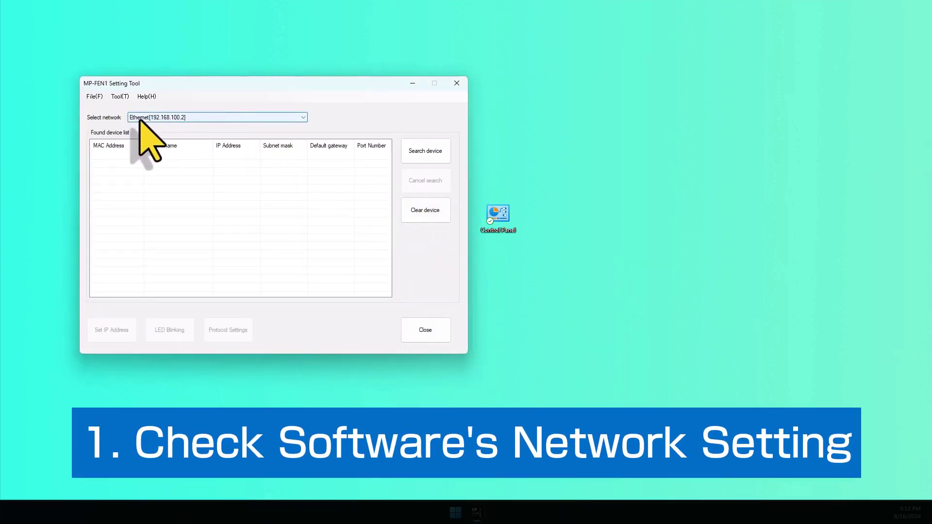
click(196, 119)
click(192, 132)
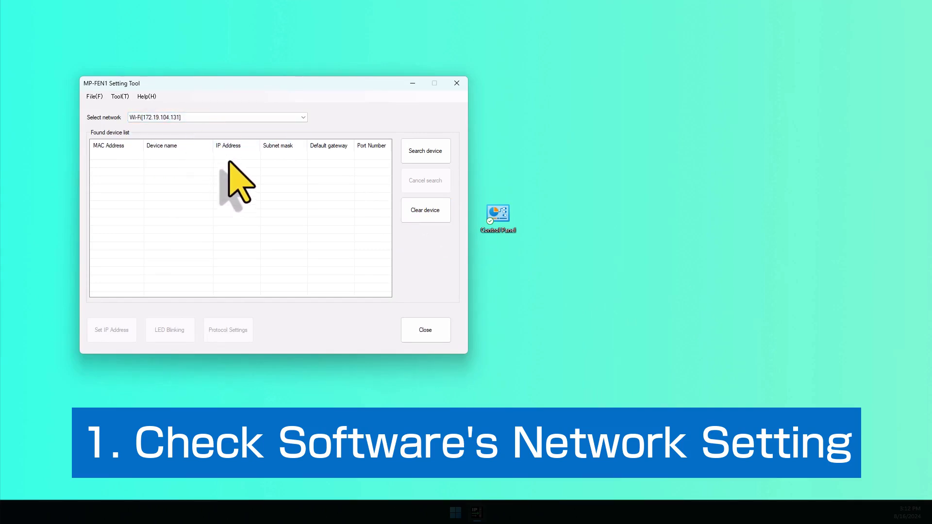
click(210, 119)
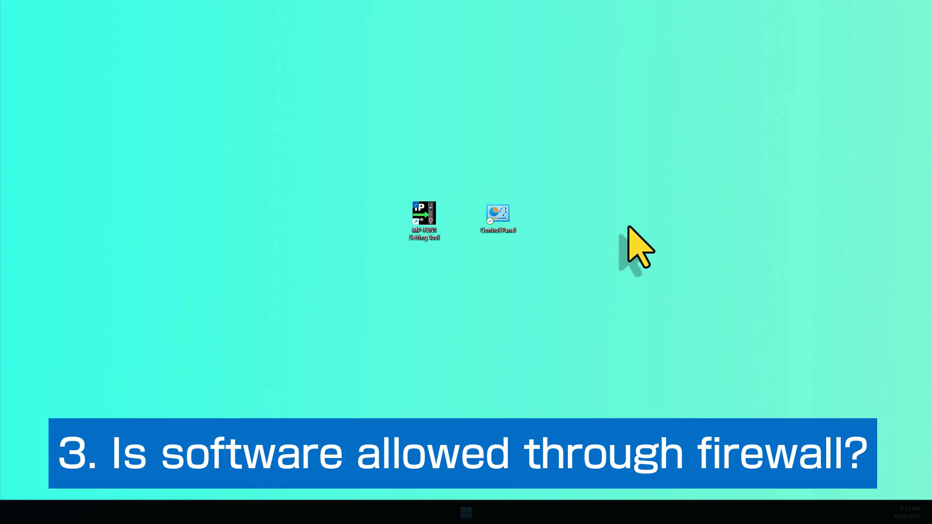
- Open Windows Defender Firewall settings from Control Panel
click(486, 217)
double_click(486, 217)
scroll(499, 246, down, 2)
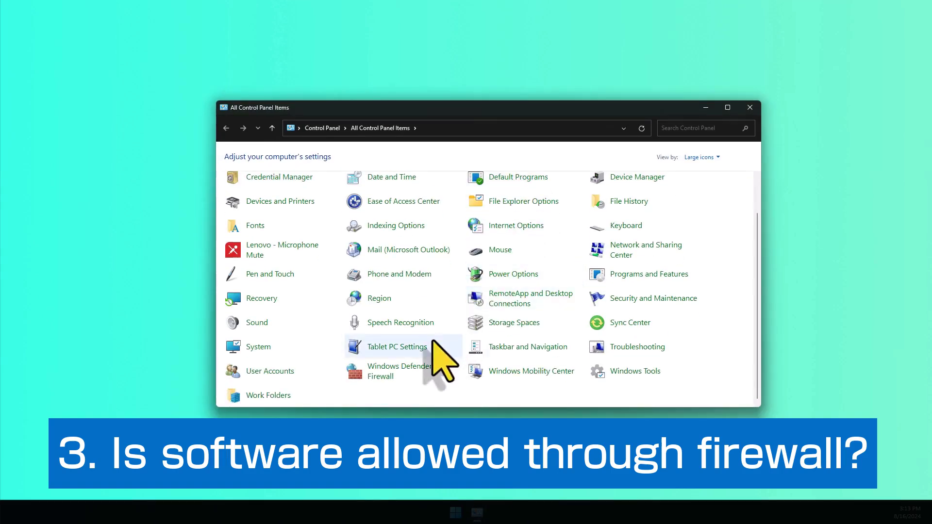
click(403, 371)
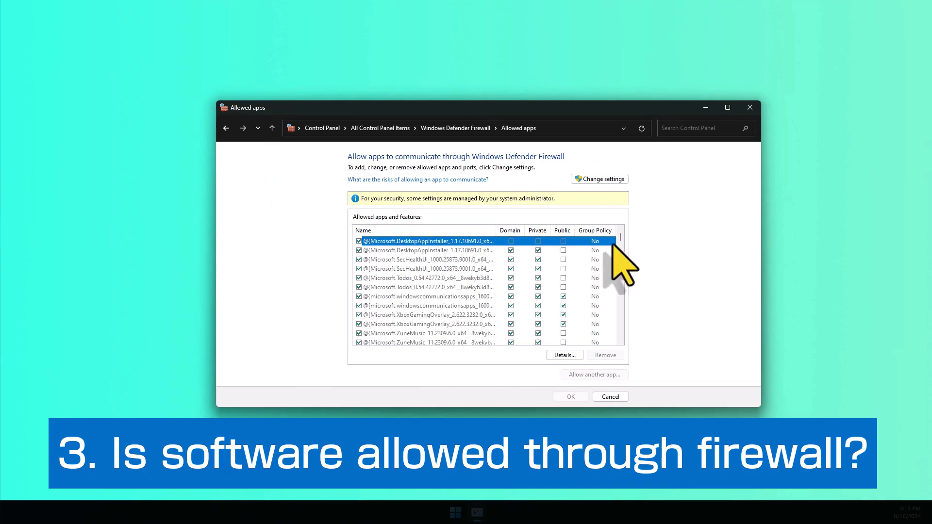
drag(619, 236, 619, 286)
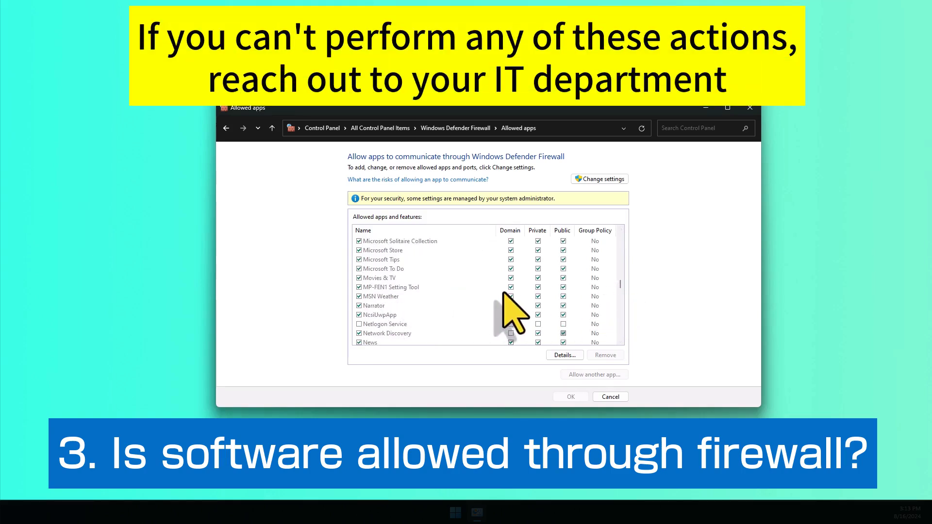
- Add the MP-FEN1 Setting Tool program from C:\Program Files (x86)\KEYENCE as an allowed app
click(604, 183)
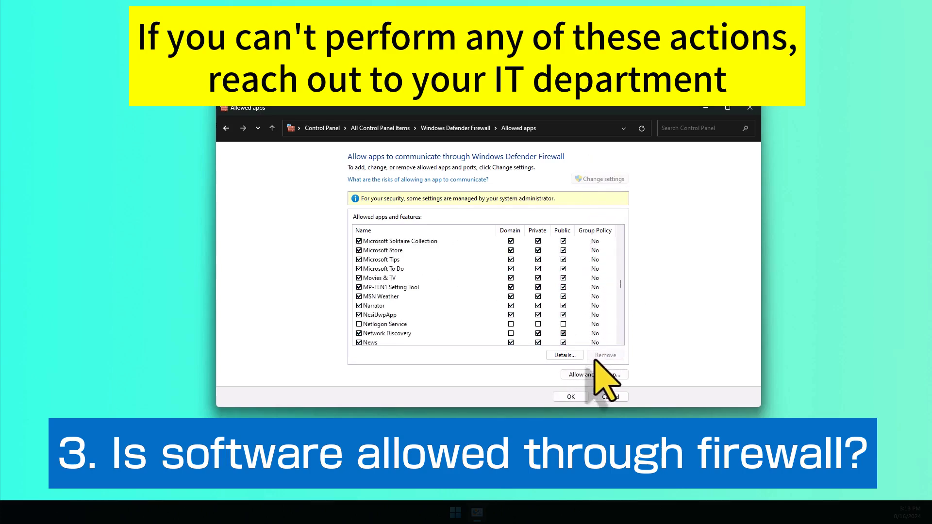
click(597, 375)
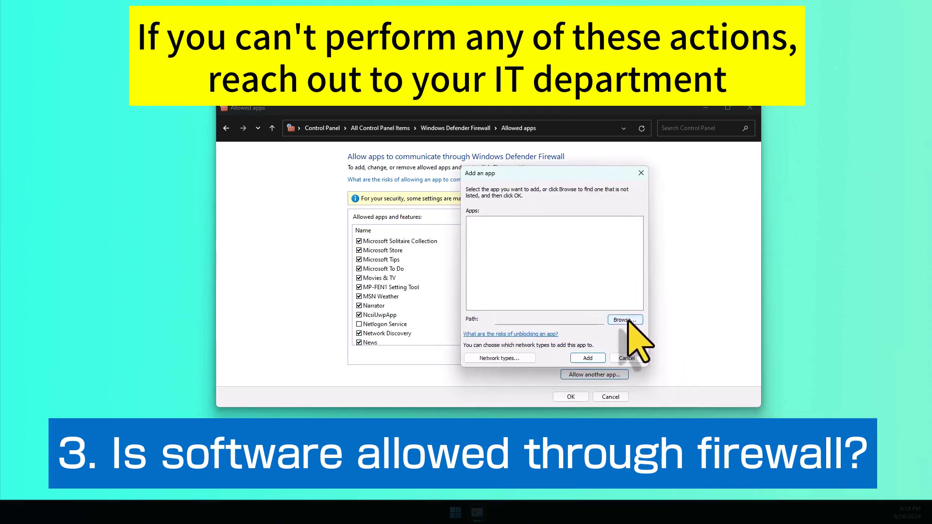
click(624, 321)
scroll(514, 350, down, 1)
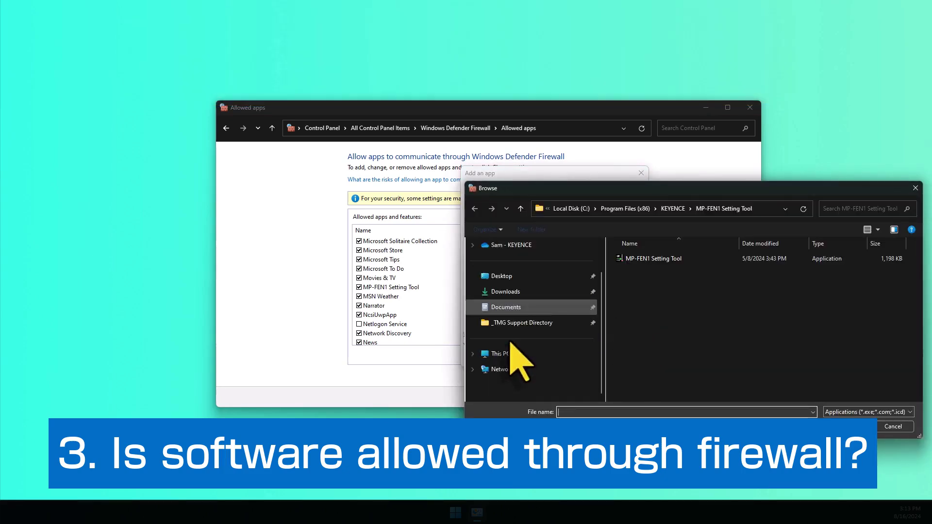
click(501, 354)
double_click(641, 266)
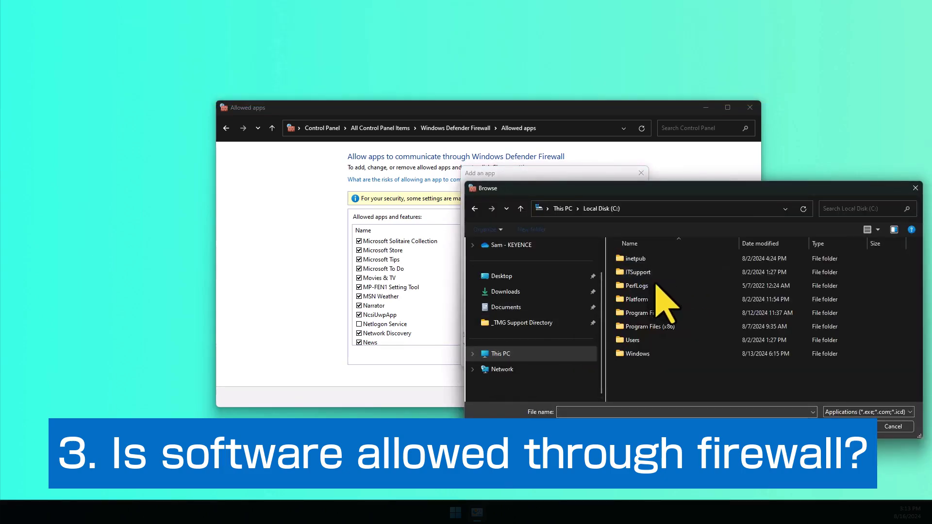
double_click(645, 327)
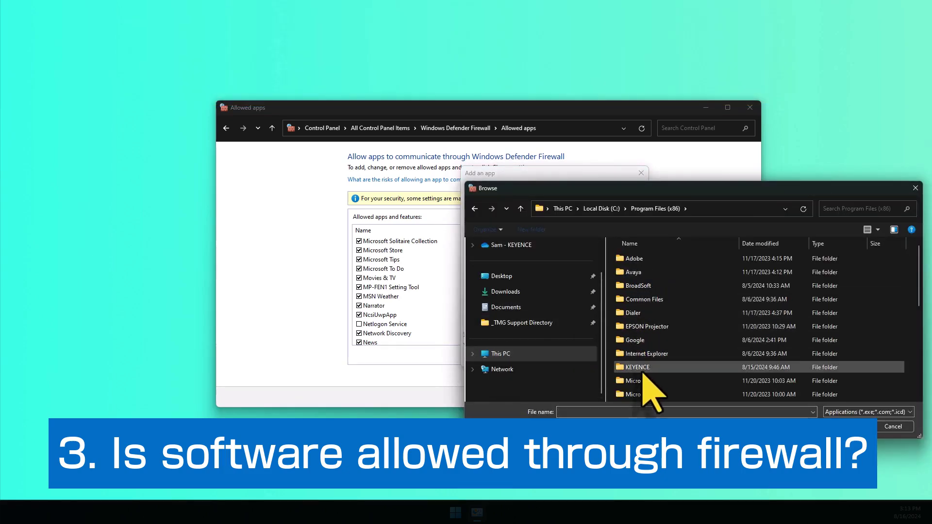
double_click(639, 368)
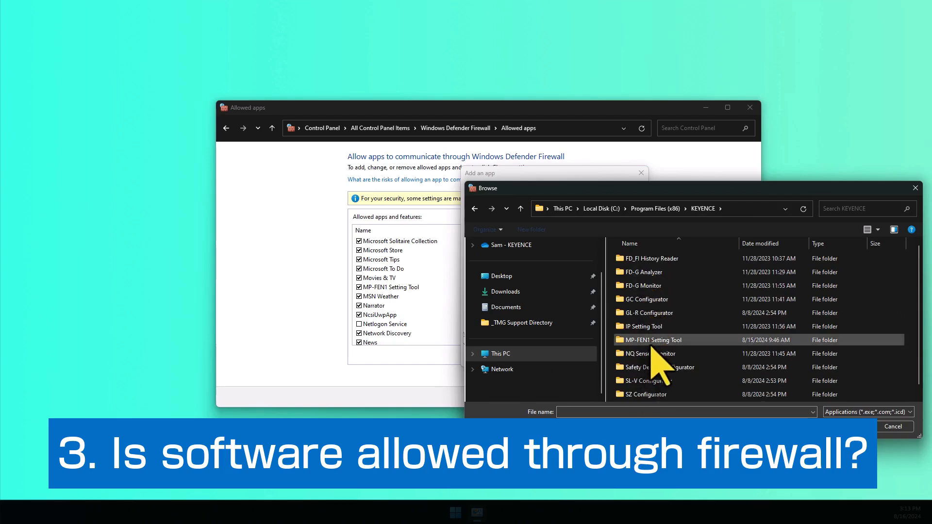
double_click(653, 342)
double_click(650, 264)
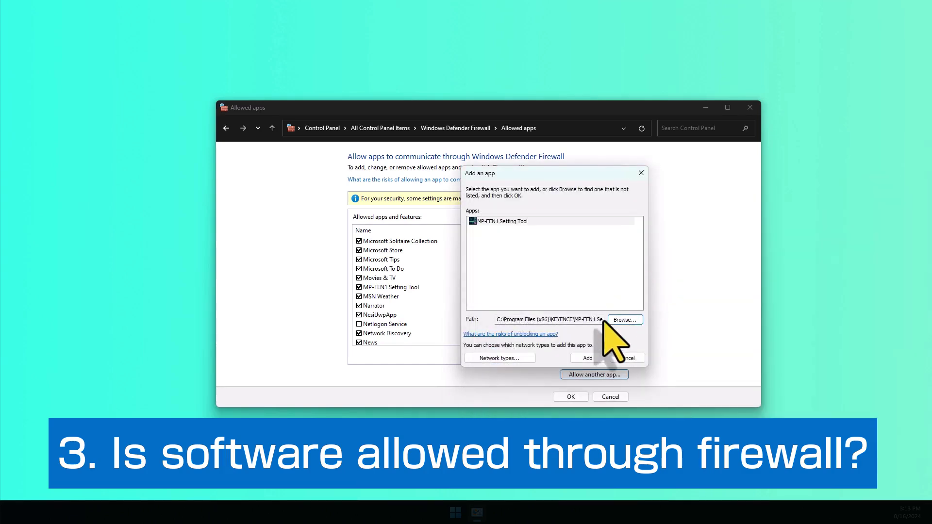
click(588, 357)
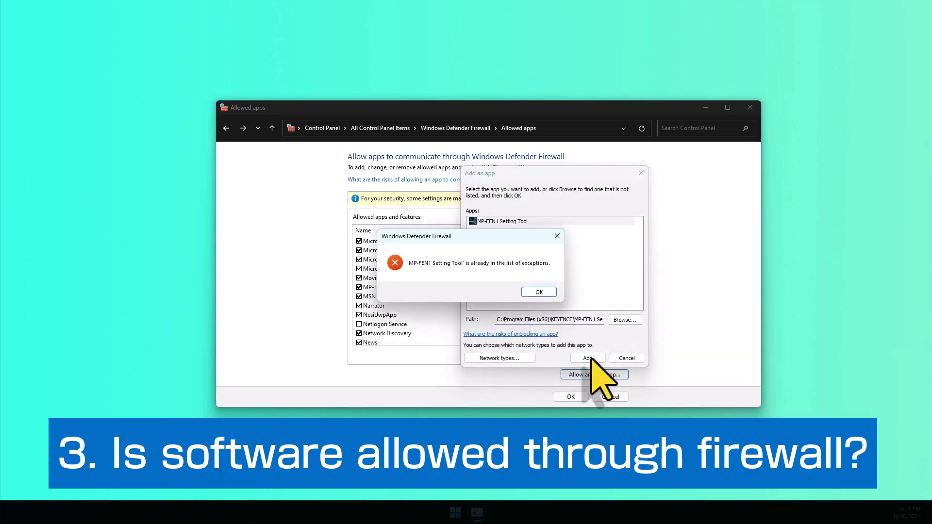
- Allow MP-FEN1 Setting Tool on Domain, Private and Public networks and save
click(539, 292)
click(640, 173)
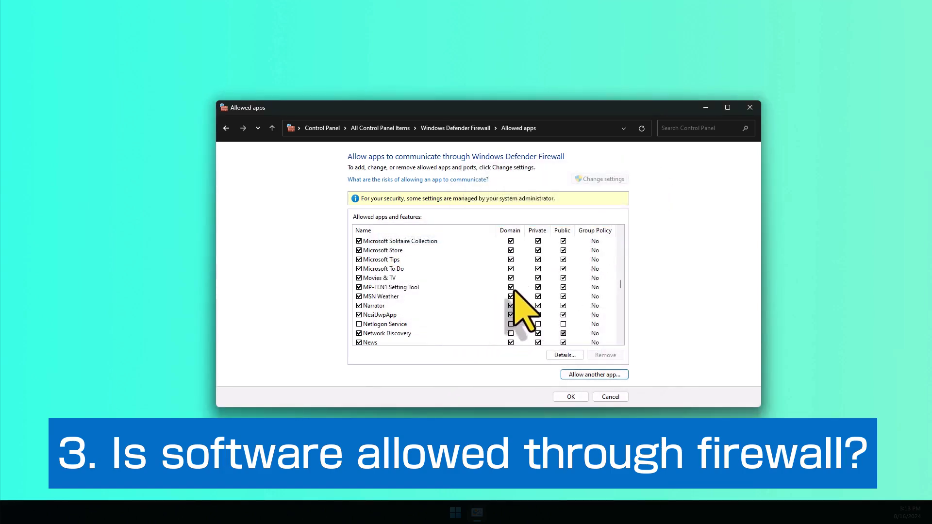
click(512, 289)
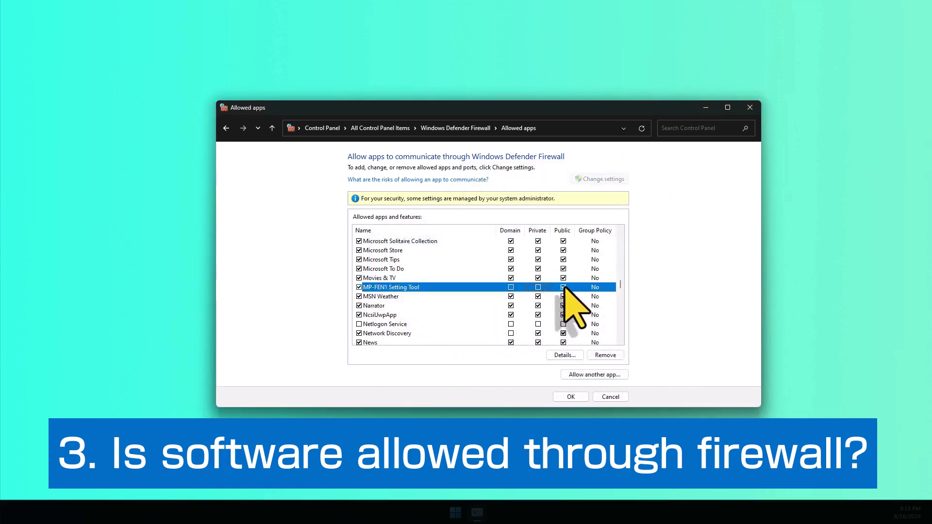
click(512, 288)
click(537, 288)
click(563, 287)
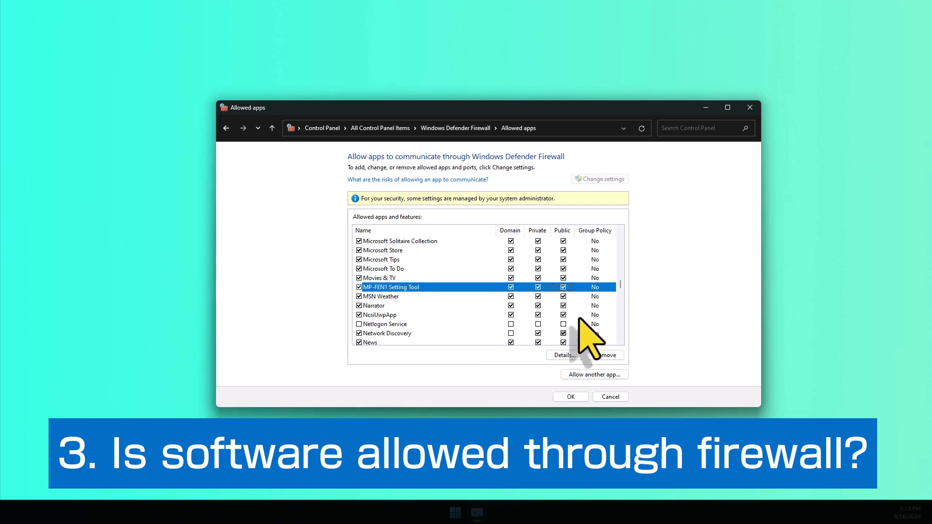
click(579, 397)
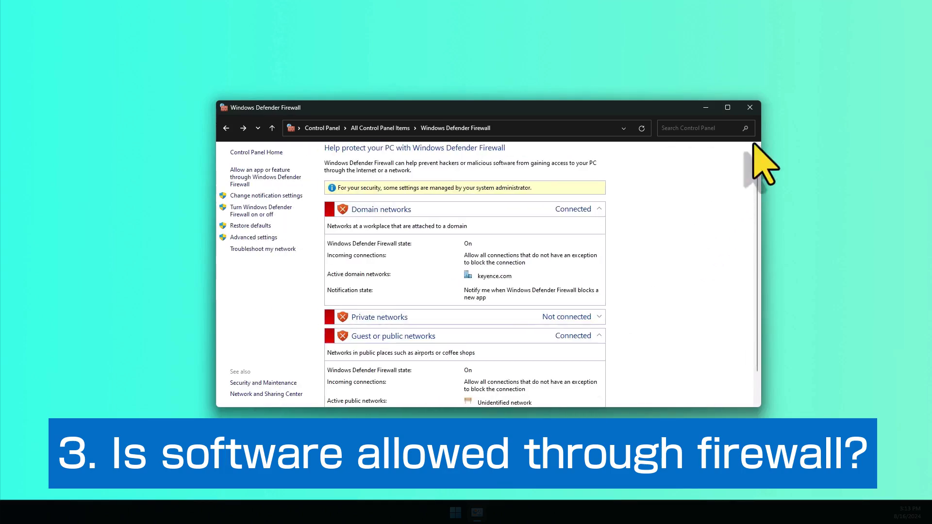
- Close the Windows Defender Firewall window
click(749, 107)
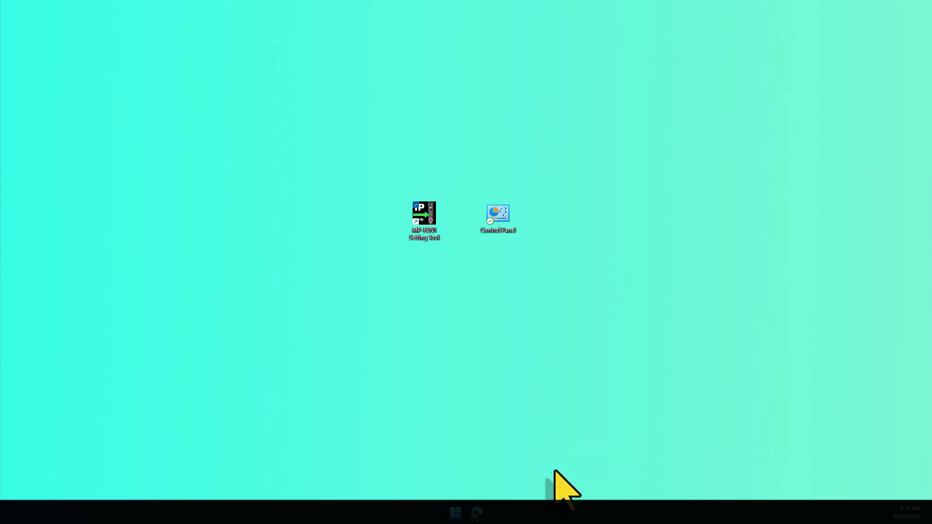
mouse_move(477, 514)
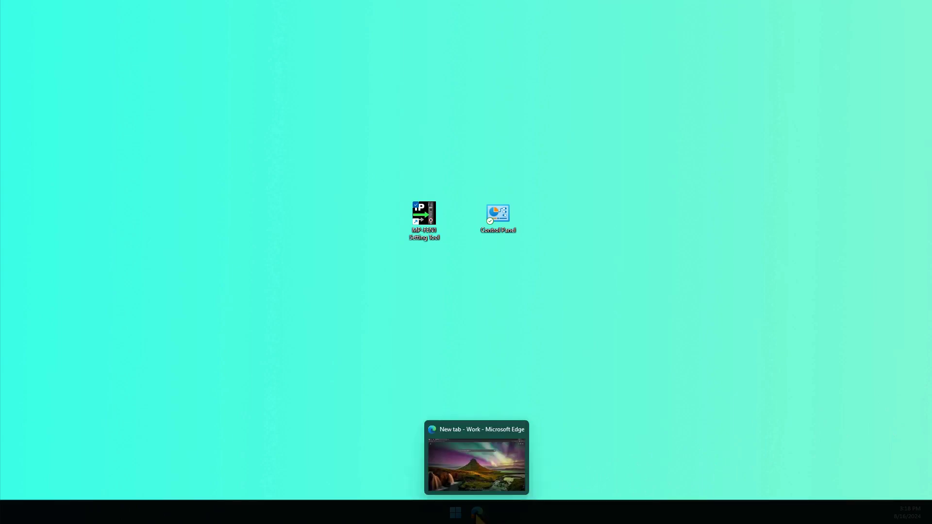
- Load 192.168.100.1 in Edge and open FR Web Monitor's Diagnostic page
click(477, 514)
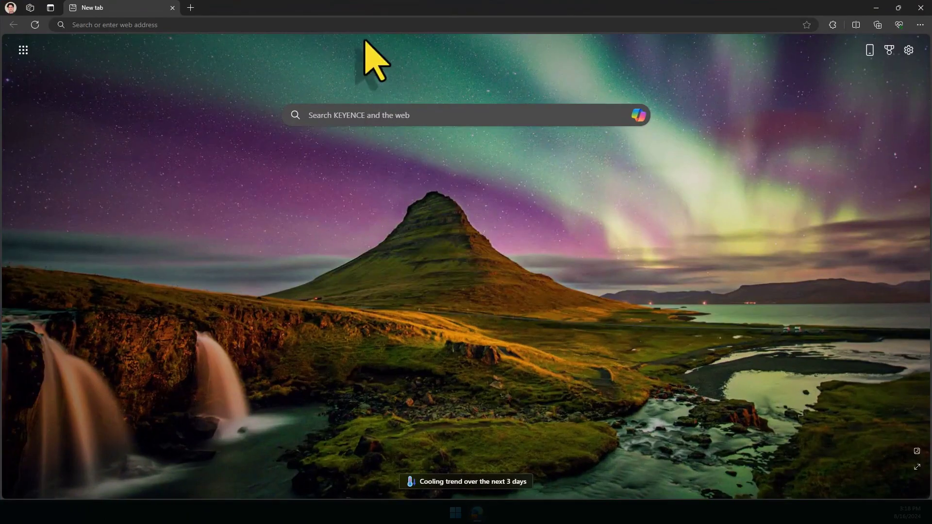
click(363, 24)
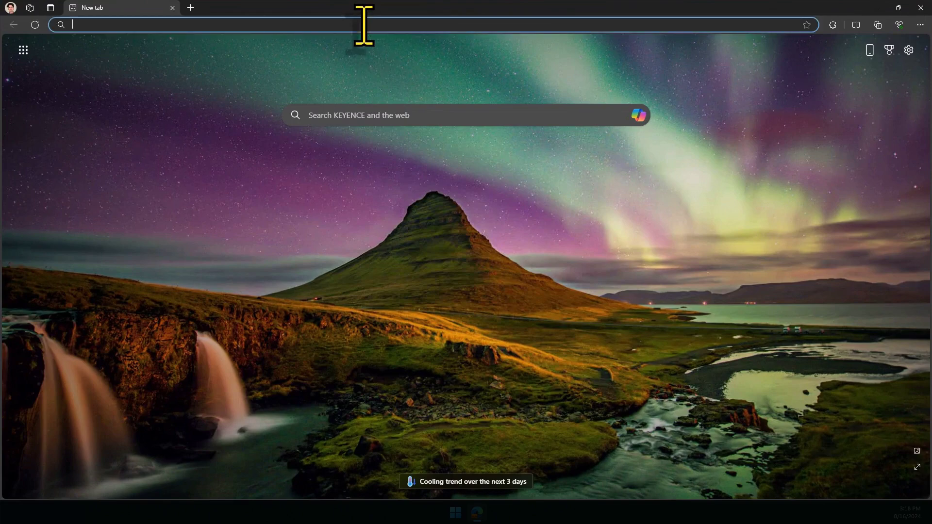
text(192.168.100.1)
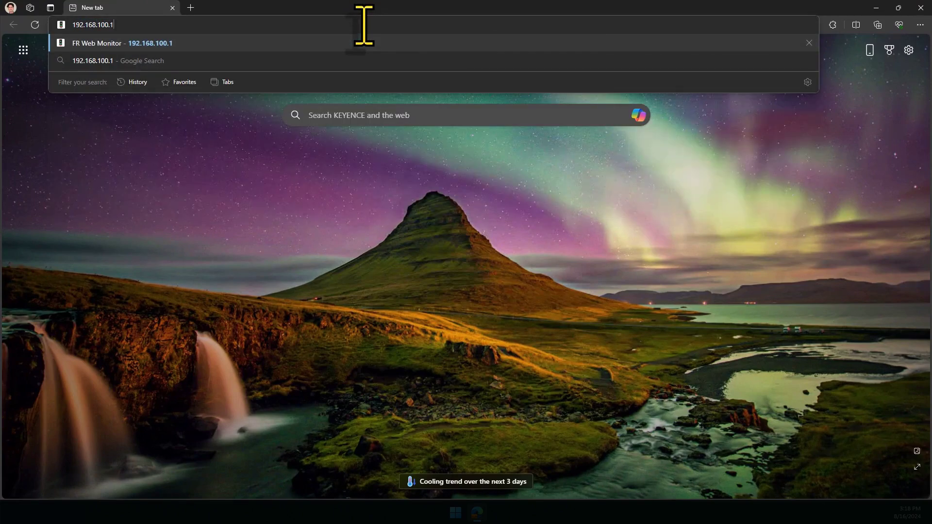
key(Return)
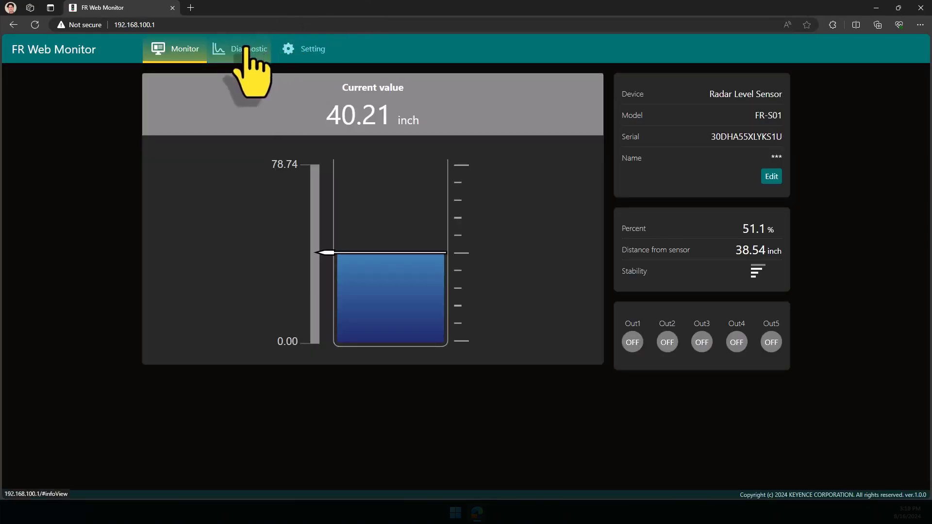
click(246, 50)
scroll(370, 191, down, 2)
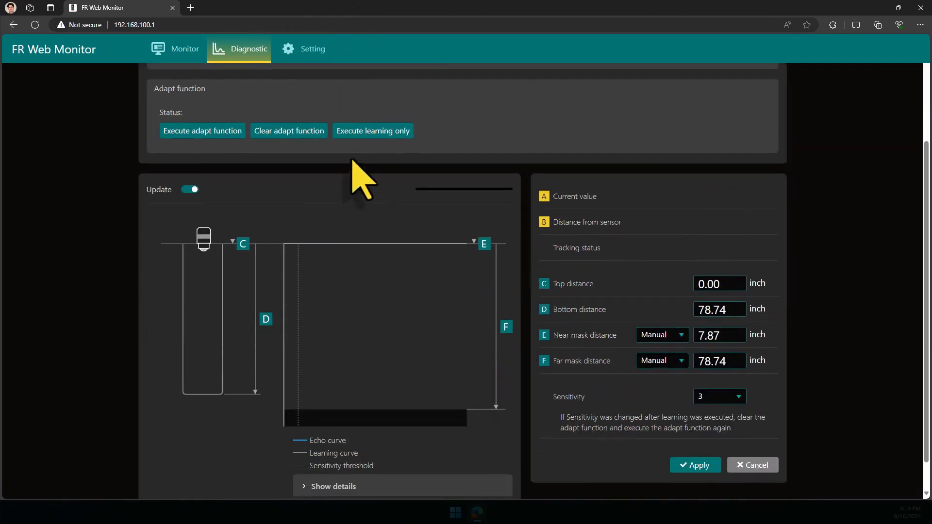